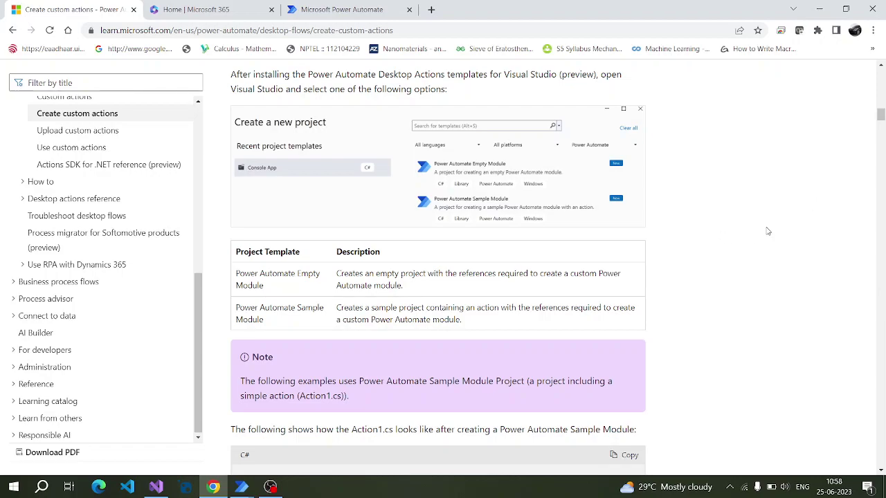
Scroll the Actions SDK article back up from the project template table to its title.
{"action": "scroll", "coordinate": [767, 231], "scroll_direction": "up", "scroll_amount": 5}
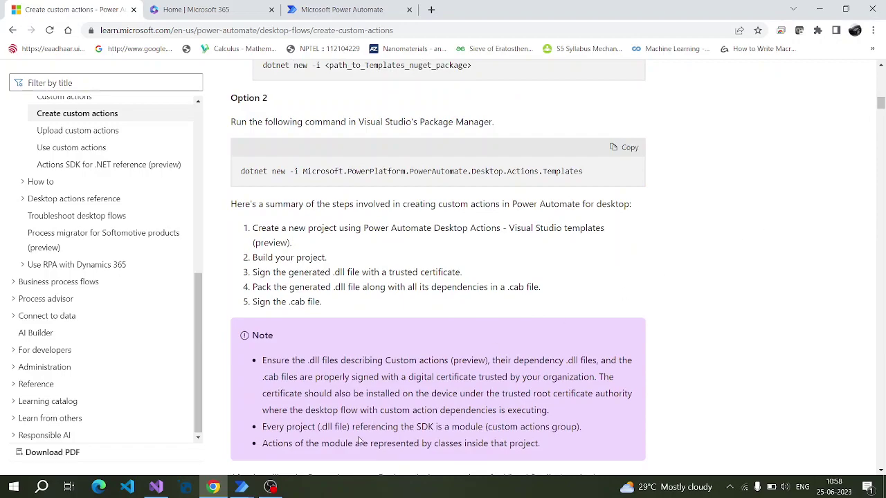
{"action": "scroll", "coordinate": [794, 160], "scroll_direction": "up", "scroll_amount": 3}
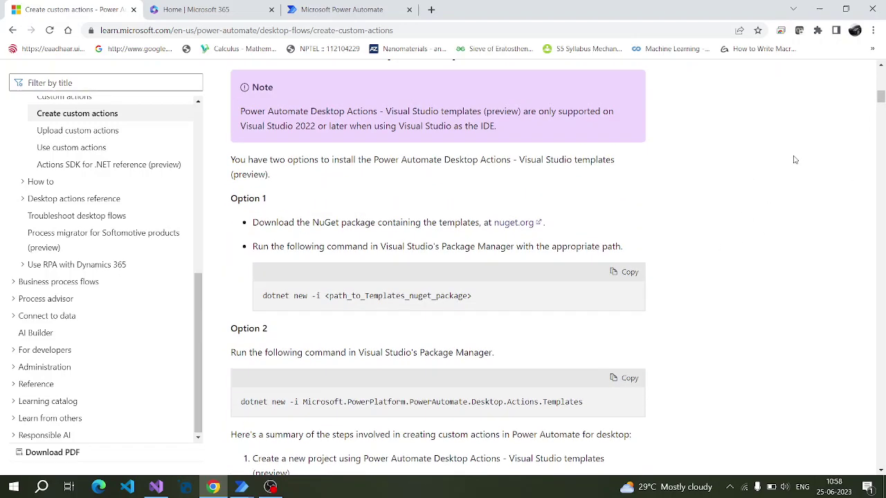
{"action": "scroll", "coordinate": [795, 160], "scroll_direction": "up", "scroll_amount": 6}
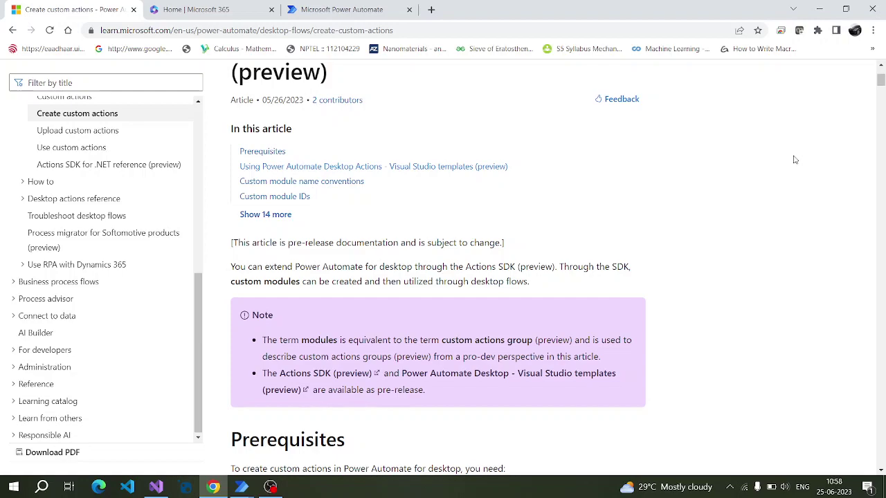
{"action": "scroll", "coordinate": [827, 138], "scroll_direction": "up", "scroll_amount": 3}
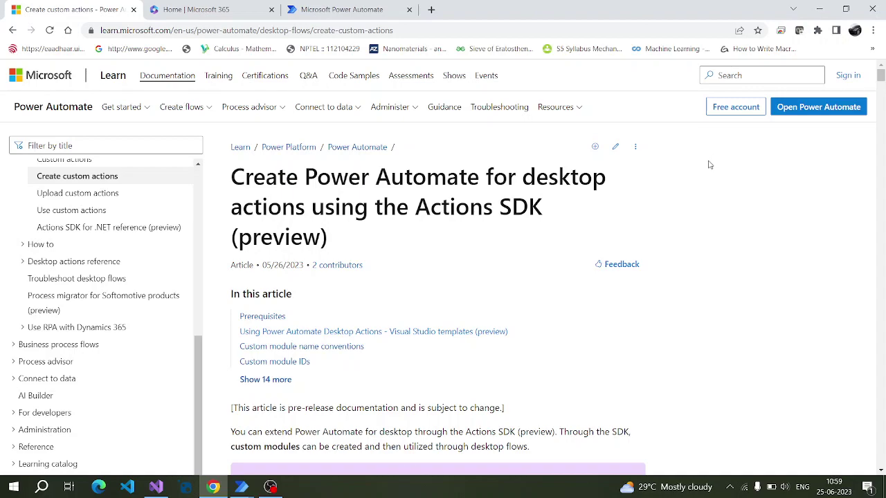
Add the AddNumbers custom action group to the flow from the Assets Library (preview).
{"action": "left_click", "coordinate": [247, 494]}
{"action": "left_click", "coordinate": [268, 448]}
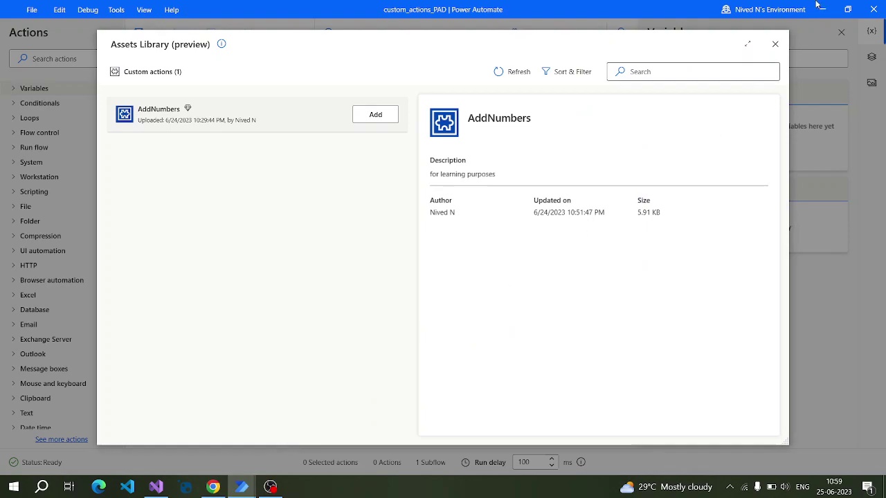
{"action": "left_click", "coordinate": [775, 44]}
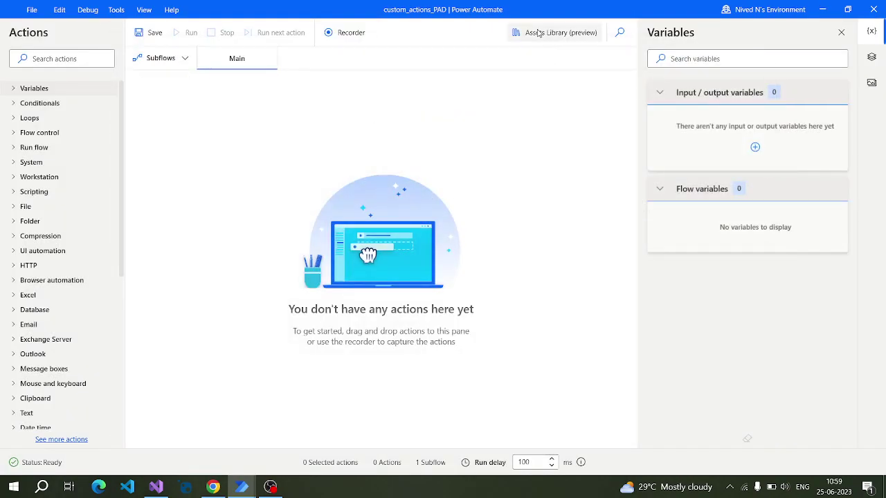
{"action": "left_click", "coordinate": [116, 11]}
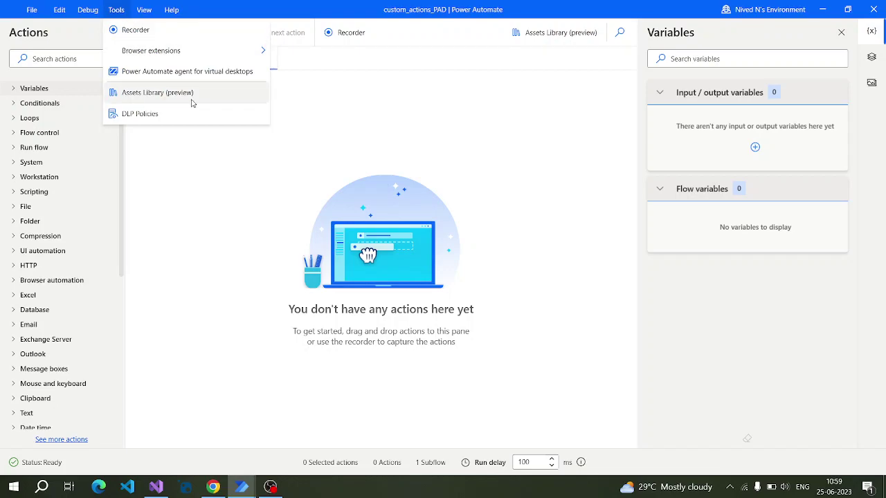
{"action": "left_click", "coordinate": [596, 90]}
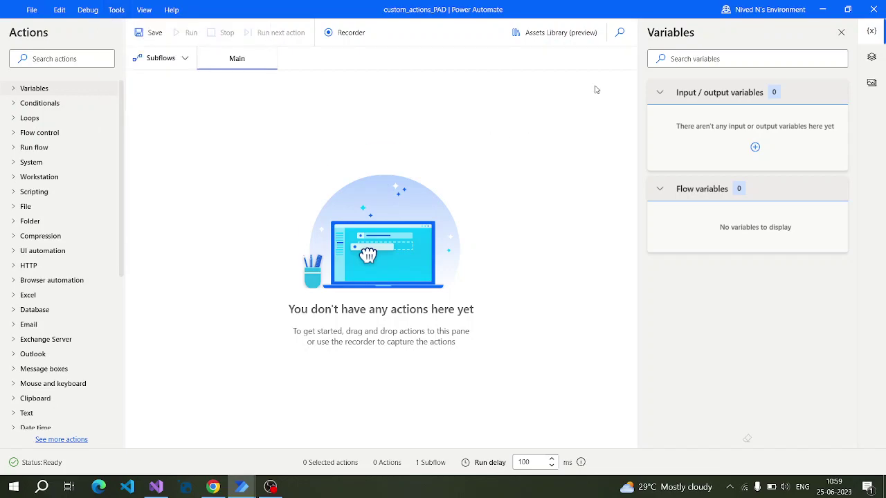
{"action": "left_click", "coordinate": [552, 33]}
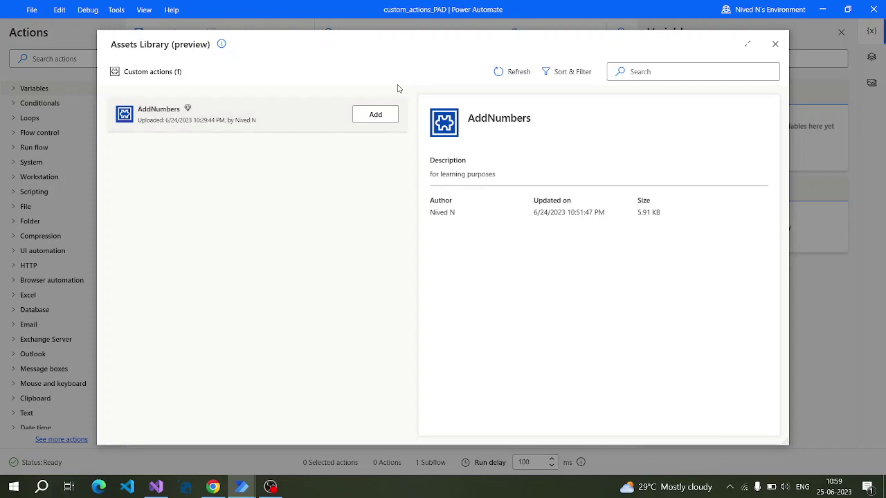
{"action": "left_click", "coordinate": [361, 119]}
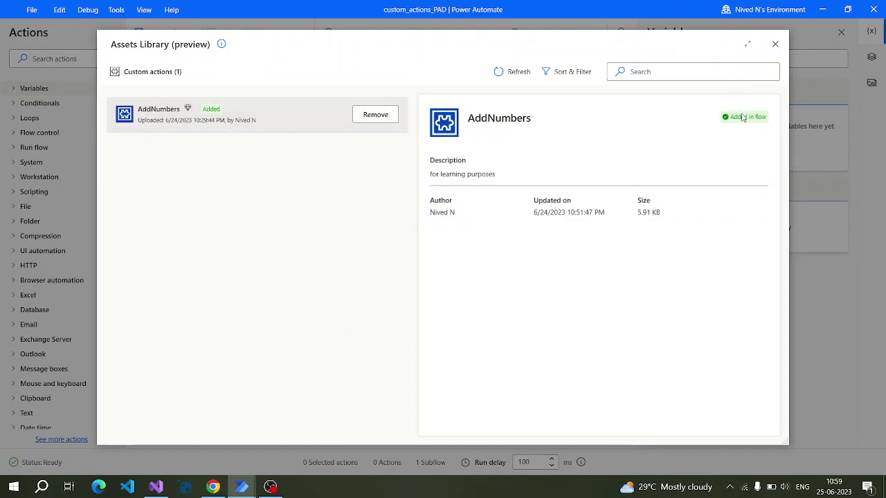
Expand Custom Actions > AddNumbers and drag Action 1 into the Main flow as step 1.
{"action": "left_click", "coordinate": [776, 45]}
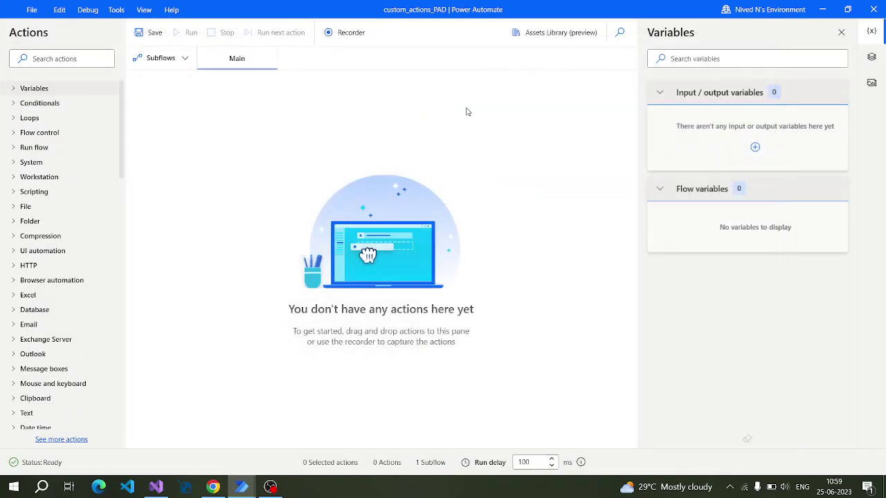
{"action": "scroll", "coordinate": [47, 364], "scroll_direction": "down", "scroll_amount": 5}
{"action": "scroll", "coordinate": [47, 365], "scroll_direction": "down", "scroll_amount": 3}
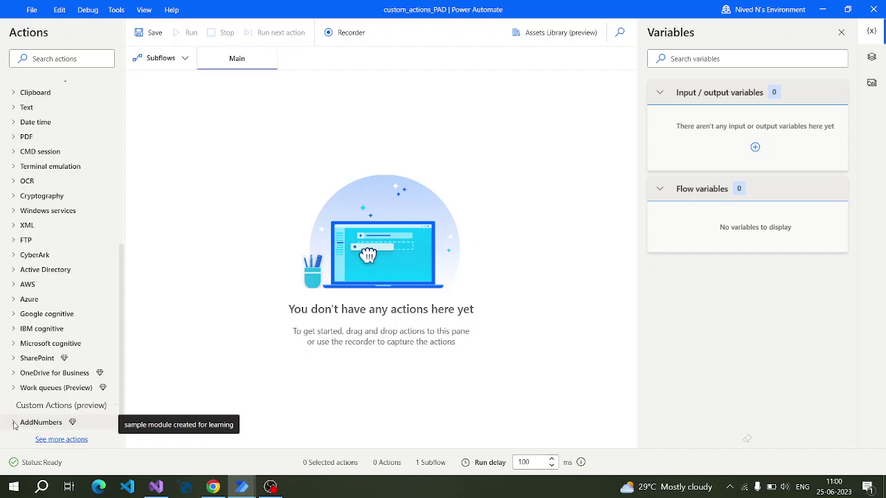
{"action": "left_click", "coordinate": [13, 423]}
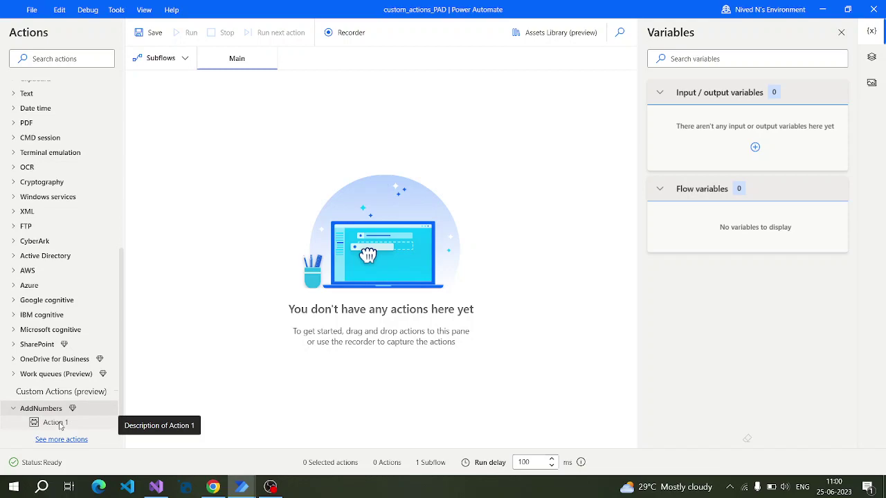
{"action": "left_click_drag", "start_coordinate": [60, 425], "coordinate": [272, 101]}
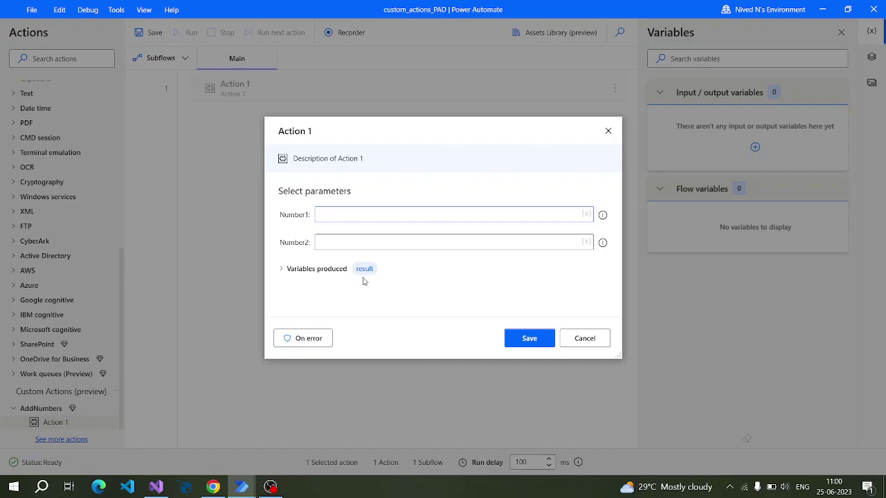
Give Action 1 Number1 = 14 and Number2 = 25, save, and run the flow to get 39.
{"action": "type", "text": "14"}
{"action": "left_click", "coordinate": [352, 244]}
{"action": "type", "text": "7"}
{"action": "type", "text": "5"}
{"action": "left_click", "coordinate": [529, 341]}
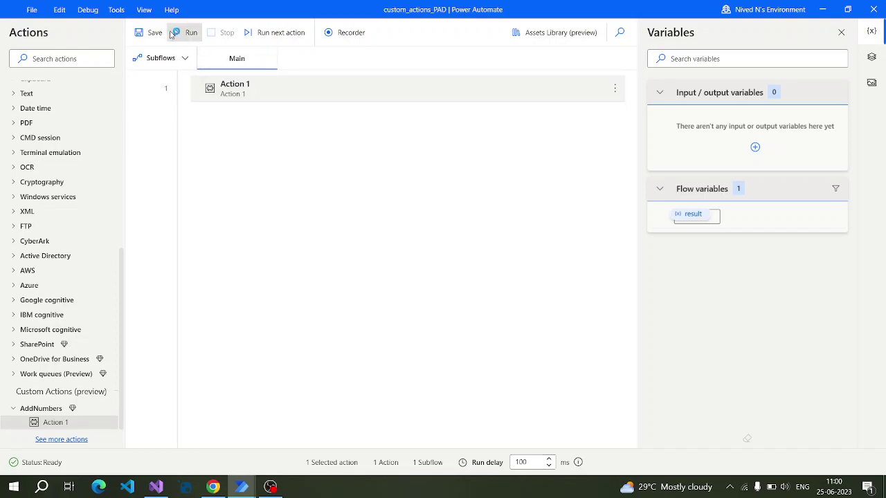
{"action": "left_click", "coordinate": [173, 33]}
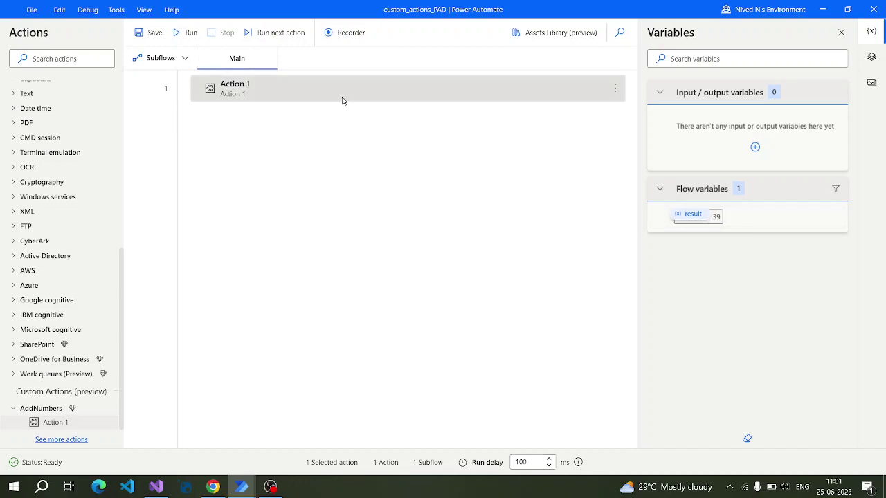
Change Action 1's Number2 value to the letter P and save.
{"action": "key", "text": "Return"}
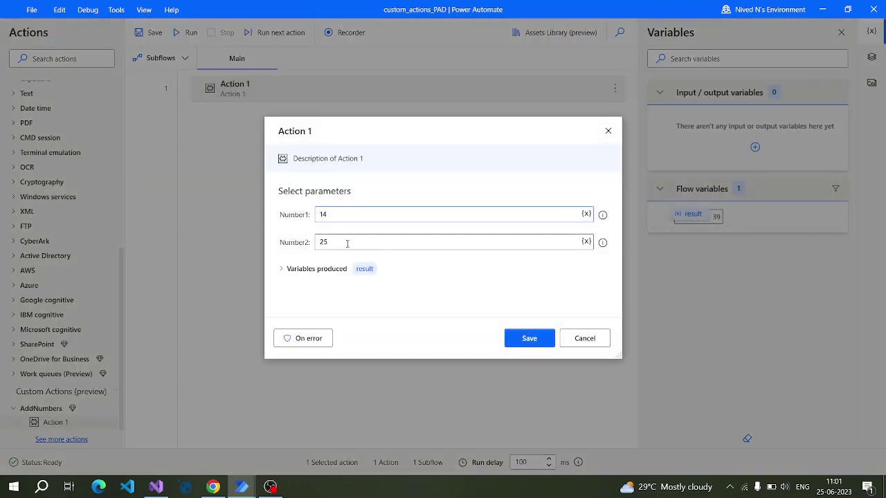
{"action": "left_click_drag", "start_coordinate": [348, 244], "coordinate": [262, 245]}
{"action": "key", "text": "BackSpace"}
{"action": "type", "text": "P"}
{"action": "left_click", "coordinate": [524, 343]}
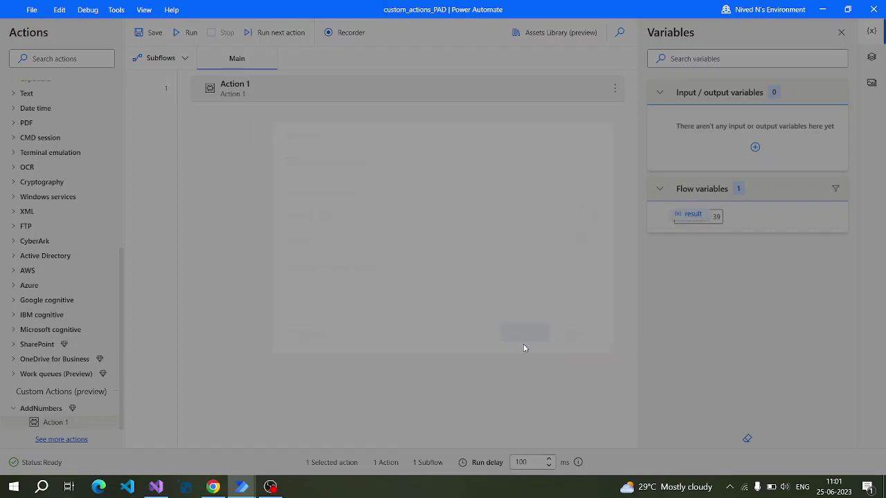
Run the flow from Action 1 to trigger the error, then return to the Learn article.
{"action": "right_click", "coordinate": [270, 89]}
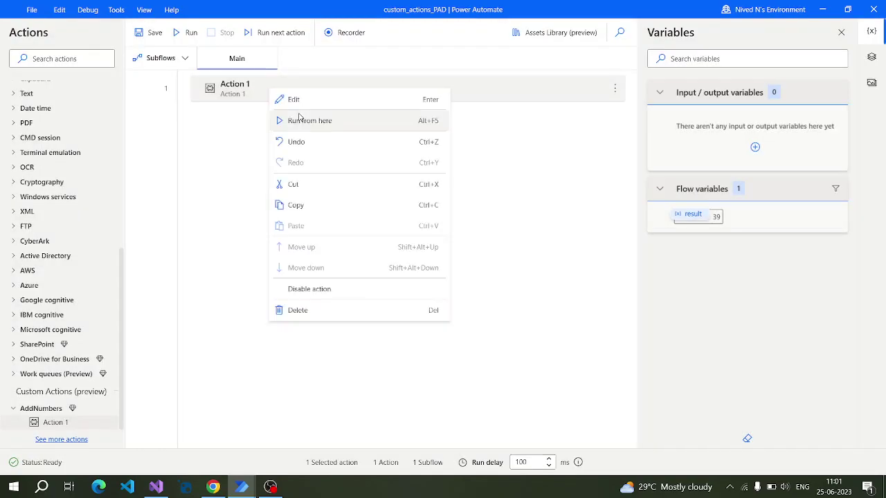
{"action": "left_click", "coordinate": [310, 122]}
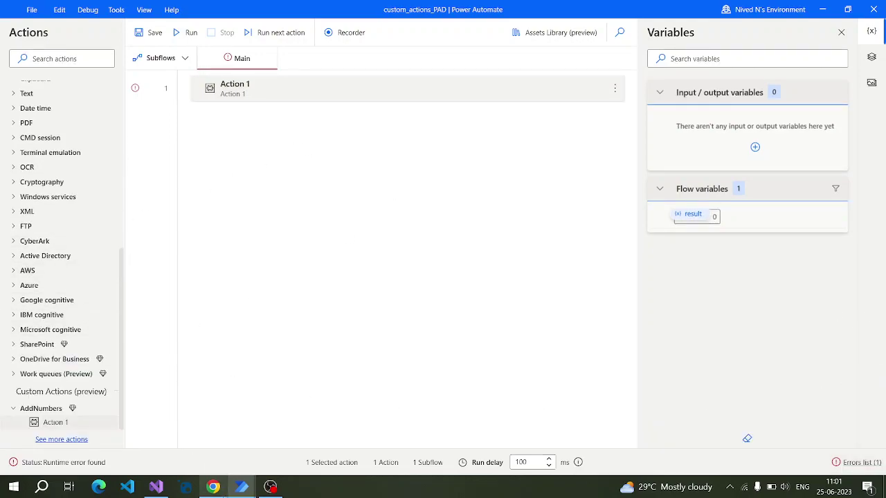
{"action": "left_click", "coordinate": [213, 486]}
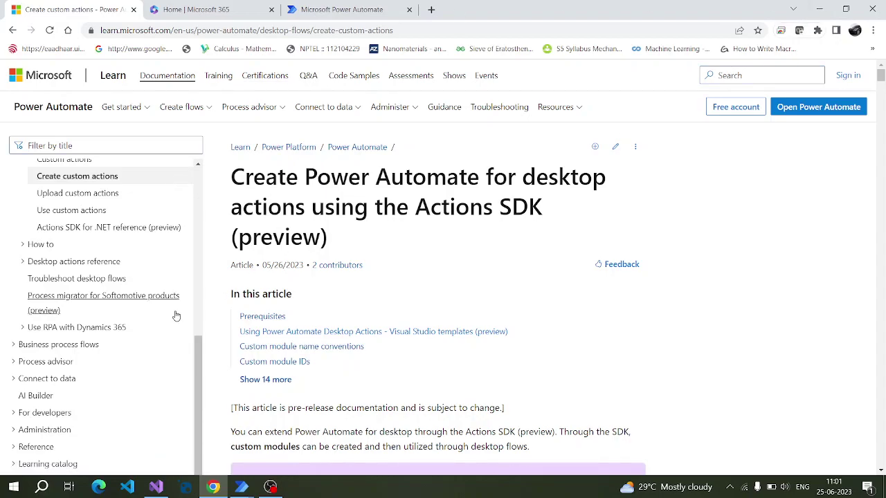
Scroll to the Note and Prerequisites: .NET Framework 4.7.2 SDK, Visual Studio 2022, PAD v2.32, Actions SDK.
{"action": "scroll", "coordinate": [600, 304], "scroll_direction": "down", "scroll_amount": 4}
{"action": "scroll", "coordinate": [600, 304], "scroll_direction": "down", "scroll_amount": 3}
{"action": "scroll", "coordinate": [600, 304], "scroll_direction": "up", "scroll_amount": 2}
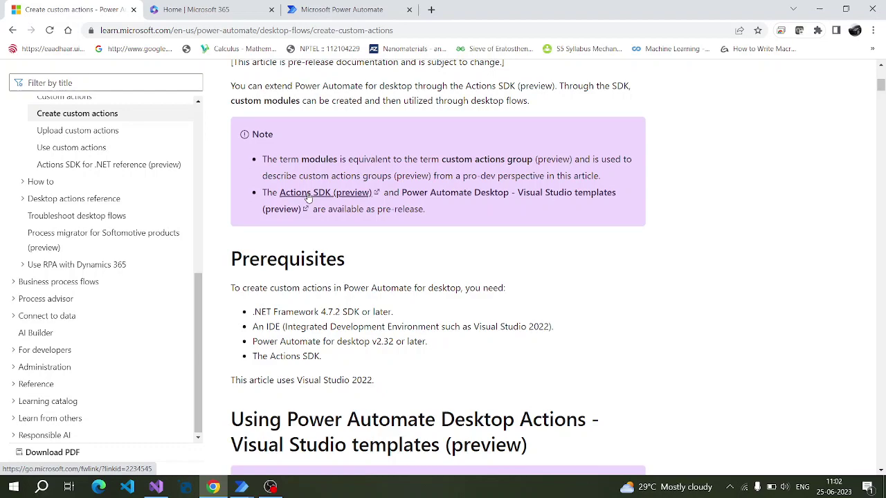
Scroll down to the dotnet new -i install command and the five-step create-build-sign-pack summary.
{"action": "scroll", "coordinate": [526, 240], "scroll_direction": "down", "scroll_amount": 3}
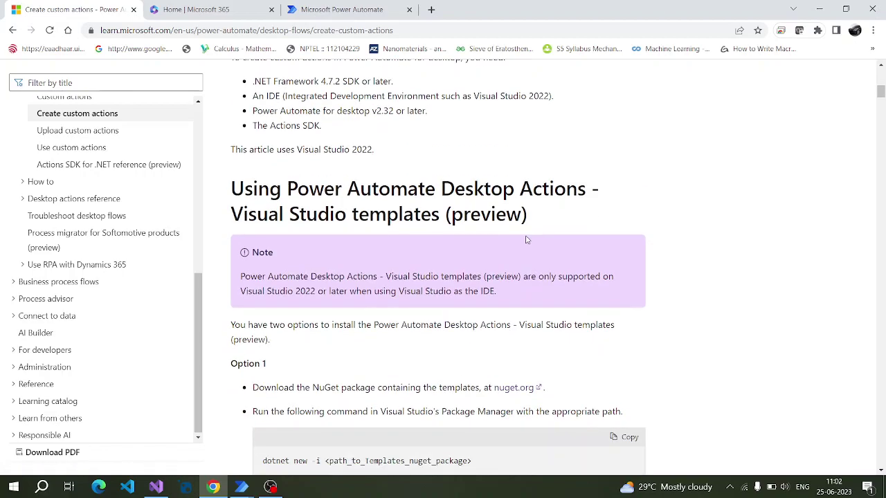
{"action": "scroll", "coordinate": [526, 240], "scroll_direction": "down", "scroll_amount": 6}
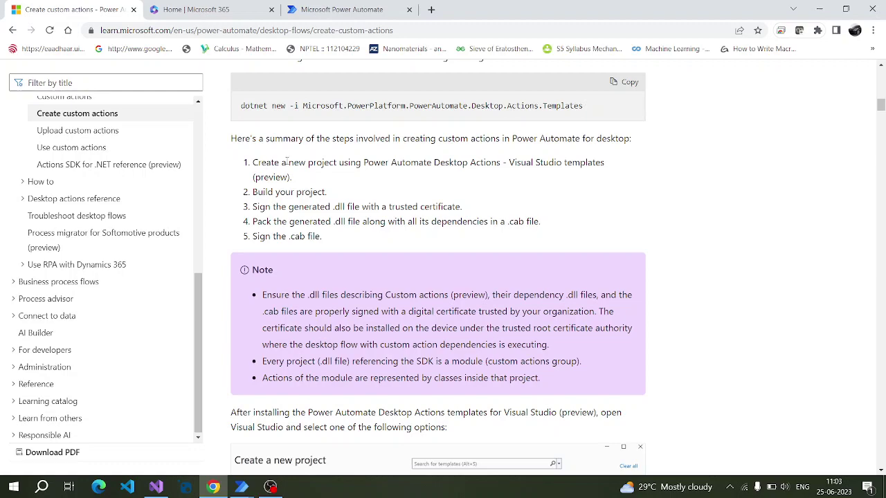
Highlight the five summary steps, then read down to 'Creating and importing a self-signed certificate'.
{"action": "left_click_drag", "start_coordinate": [253, 161], "coordinate": [320, 237]}
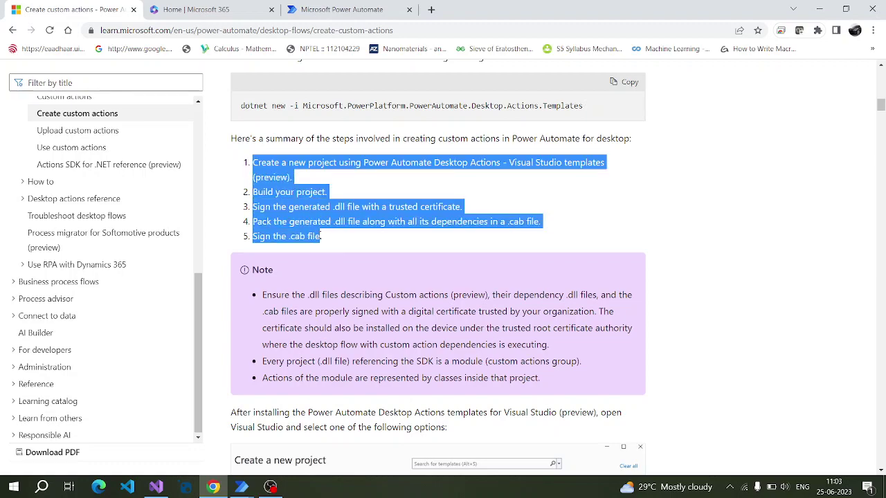
{"action": "left_click_drag", "start_coordinate": [881, 105], "coordinate": [882, 287]}
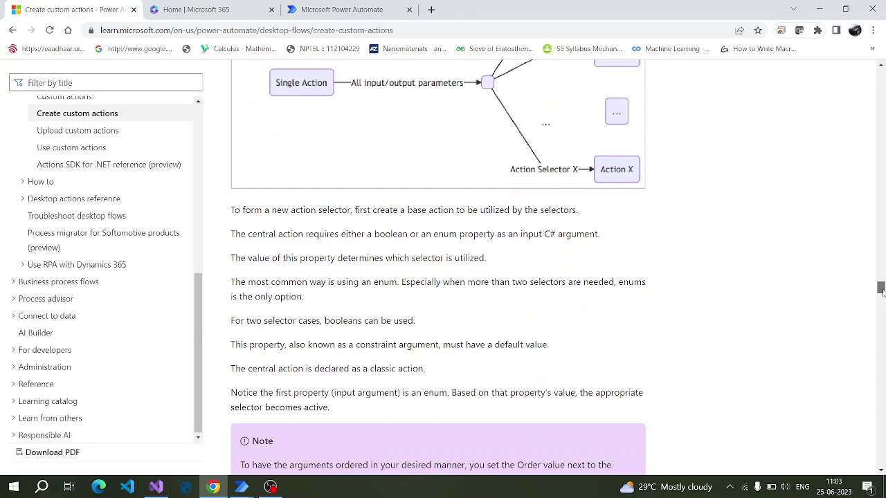
{"action": "scroll", "coordinate": [756, 275], "scroll_direction": "up", "scroll_amount": 12}
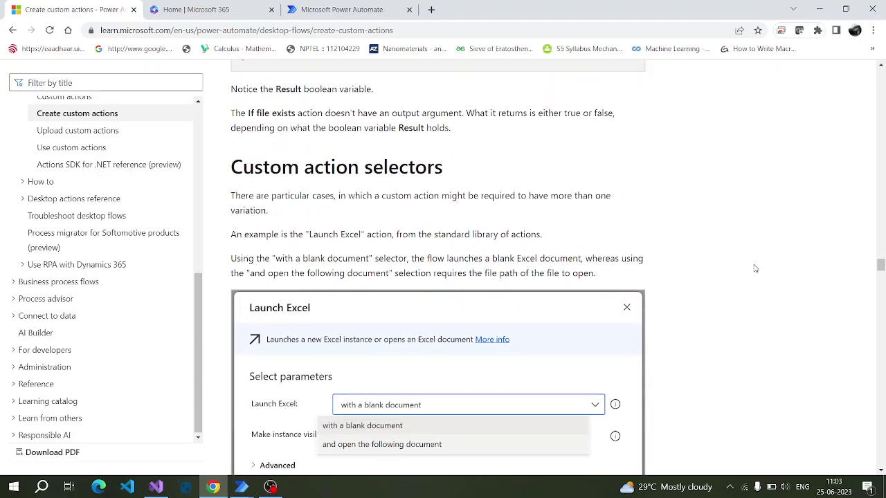
{"action": "scroll", "coordinate": [657, 271], "scroll_direction": "down", "scroll_amount": 2}
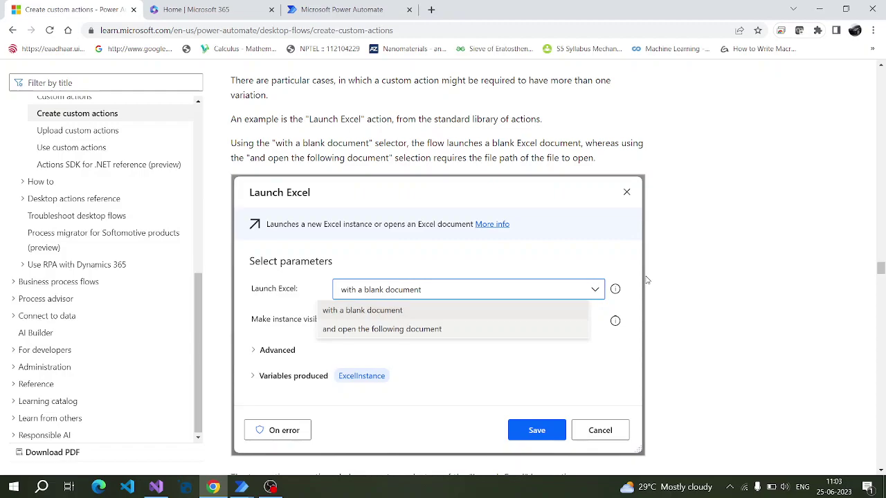
{"action": "left_click_drag", "start_coordinate": [880, 271], "coordinate": [881, 385]}
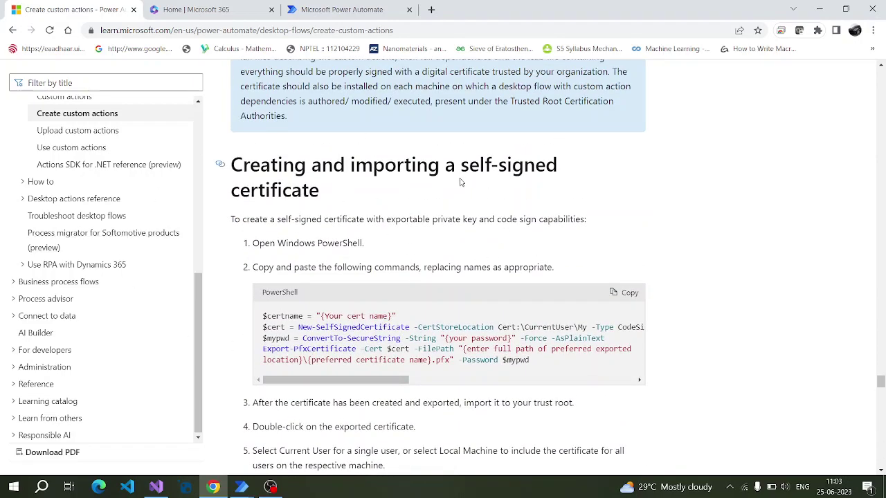
Scroll through the certificate import and .cab packaging steps to the end of the article.
{"action": "scroll", "coordinate": [542, 254], "scroll_direction": "down", "scroll_amount": 3}
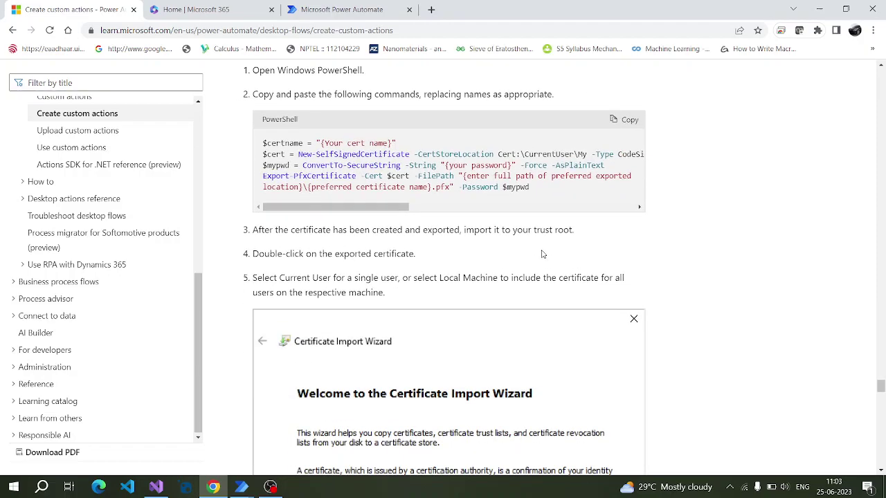
{"action": "scroll", "coordinate": [543, 254], "scroll_direction": "down", "scroll_amount": 9}
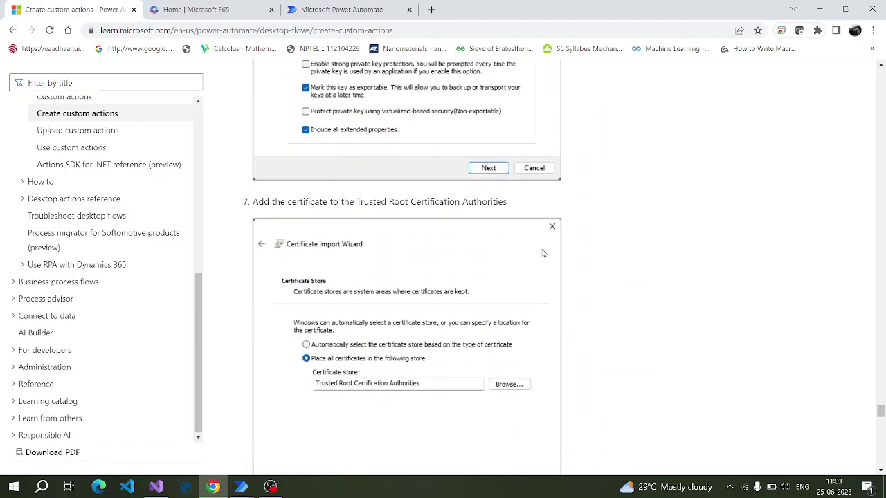
{"action": "scroll", "coordinate": [543, 254], "scroll_direction": "down", "scroll_amount": 15}
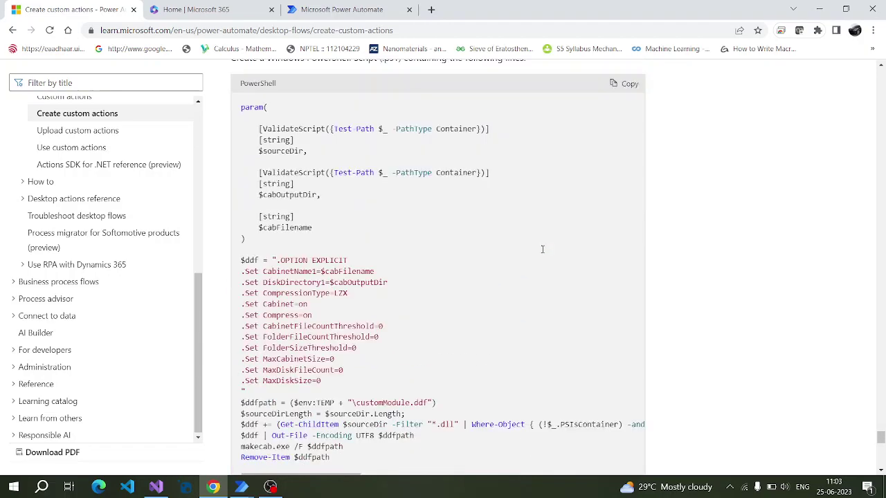
{"action": "scroll", "coordinate": [543, 250], "scroll_direction": "down", "scroll_amount": 12}
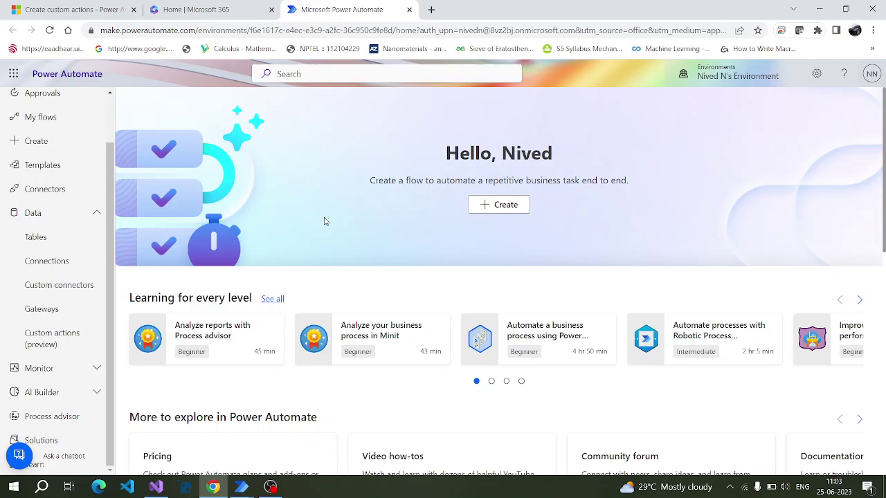
Collapse and re-expand the Data group in the portal navigation to reach Custom actions (preview).
{"action": "left_click", "coordinate": [41, 213]}
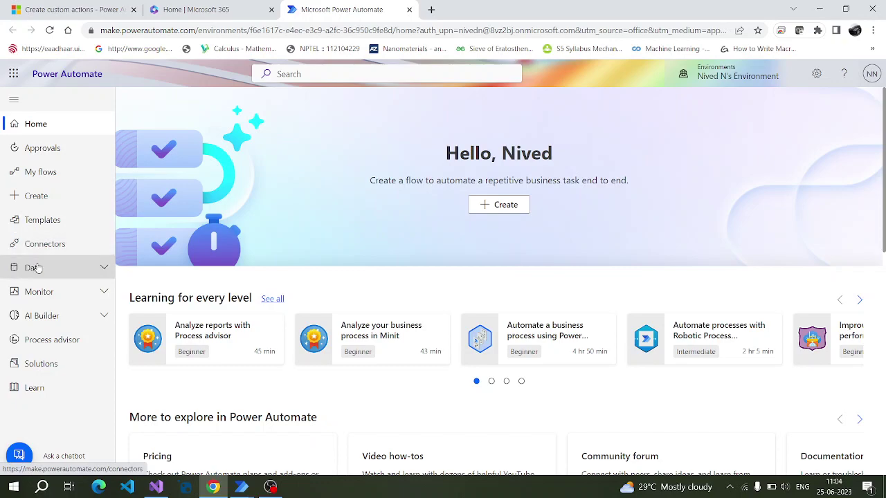
{"action": "left_click", "coordinate": [38, 268]}
{"action": "scroll", "coordinate": [48, 277], "scroll_direction": "down", "scroll_amount": 1}
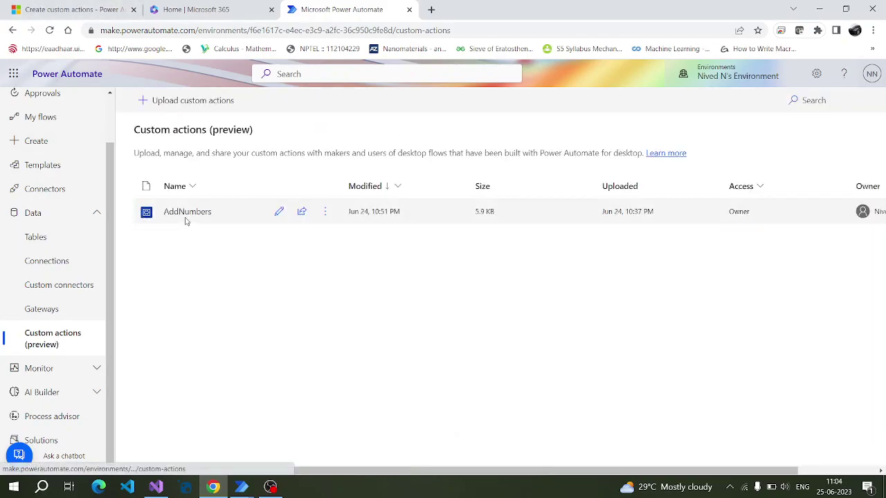
{"action": "left_click", "coordinate": [198, 110]}
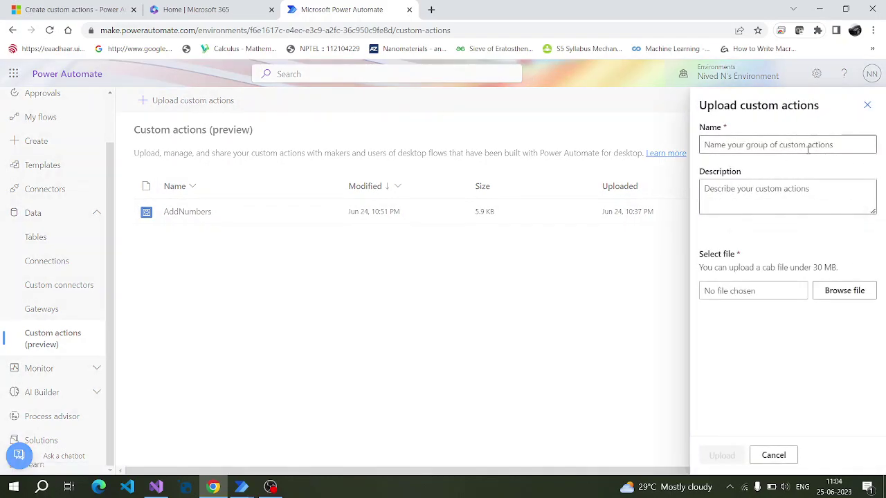
{"action": "left_click", "coordinate": [780, 144]}
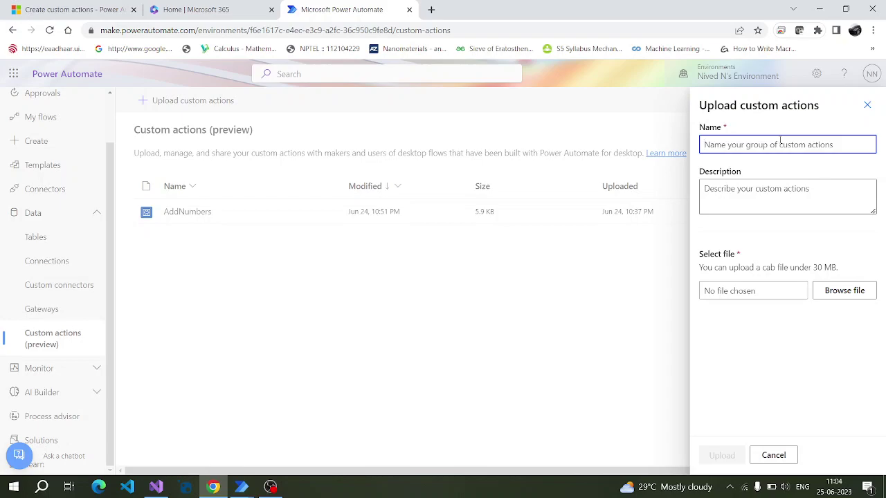
{"action": "type", "text": "Module"}
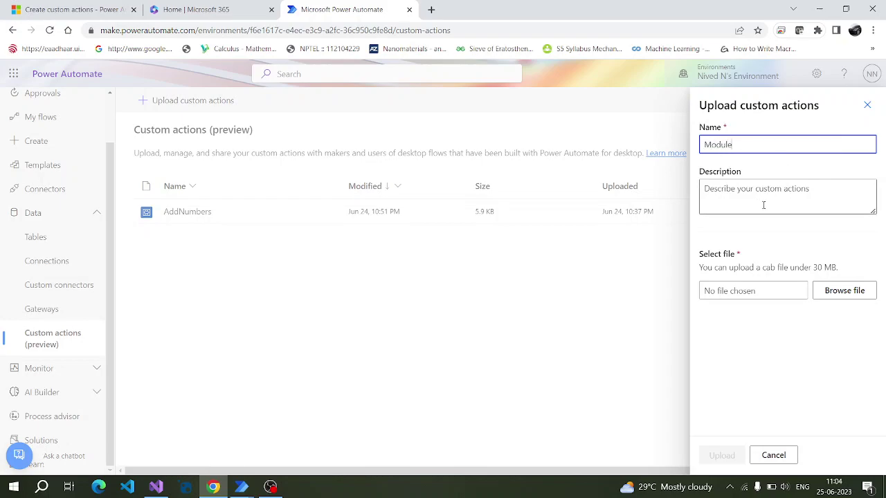
{"action": "type", "text": "2"}
{"action": "left_click", "coordinate": [763, 205]}
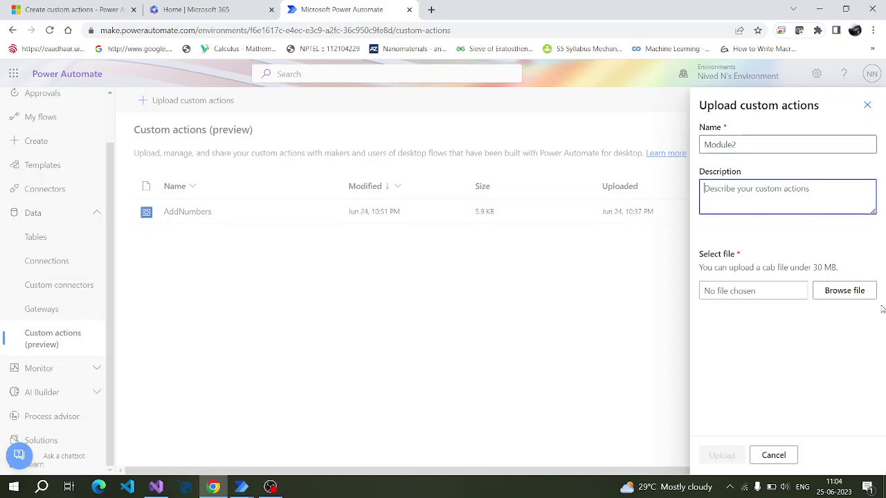
{"action": "left_click", "coordinate": [844, 293]}
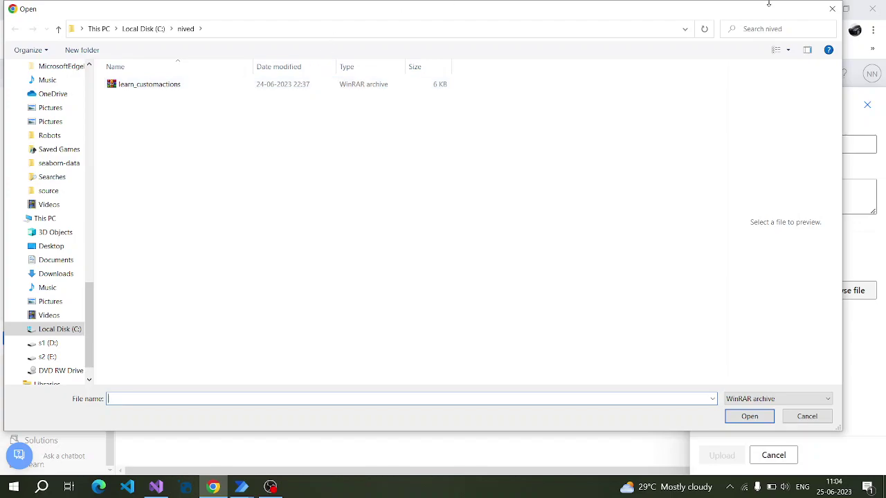
{"action": "left_click", "coordinate": [832, 9]}
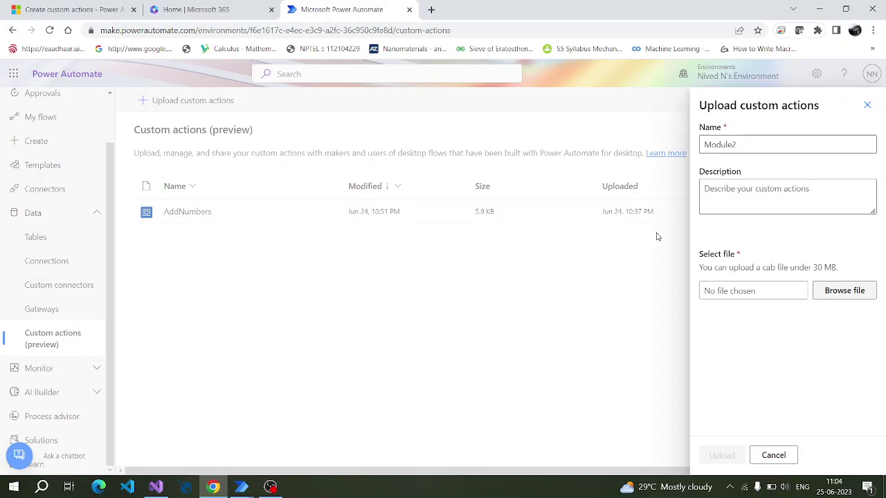
{"action": "left_click", "coordinate": [774, 455]}
{"action": "mouse_move", "coordinate": [243, 484]}
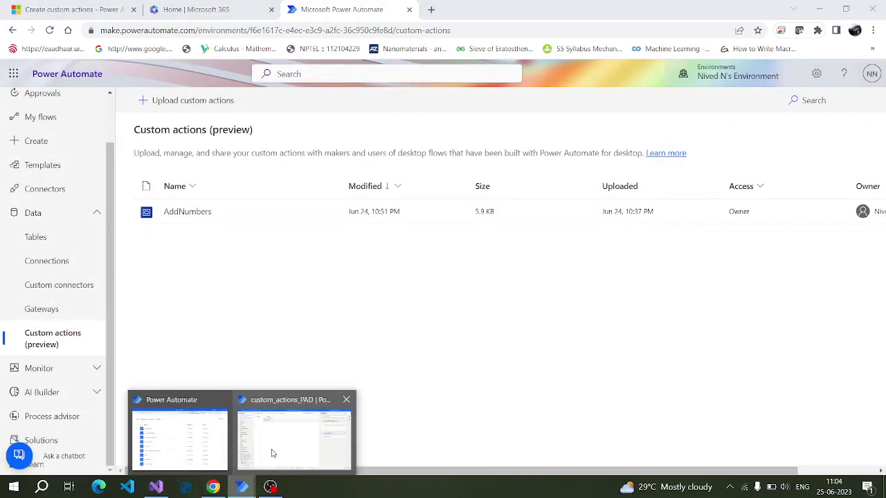
Refresh the Assets Library (preview) in the custom_actions_PAD flow to check that AddNumbers is available.
{"action": "left_click", "coordinate": [247, 453]}
{"action": "left_click", "coordinate": [547, 32]}
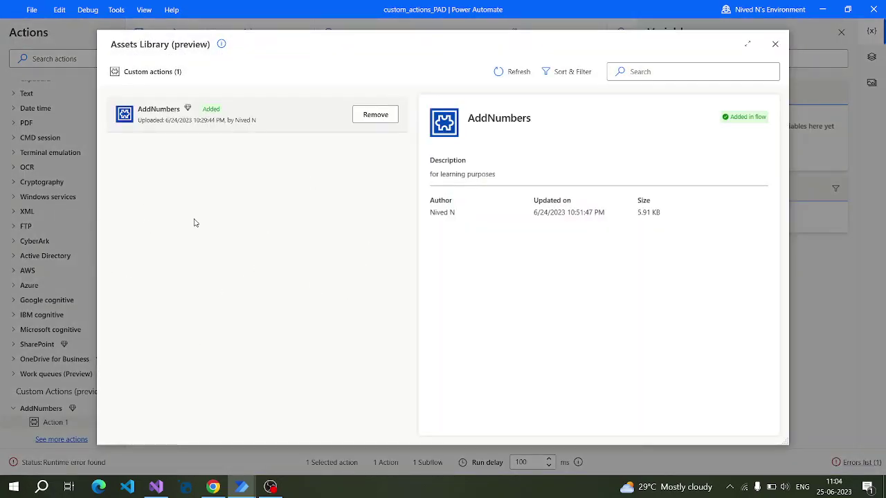
{"action": "left_click", "coordinate": [515, 73]}
{"action": "left_click", "coordinate": [777, 44]}
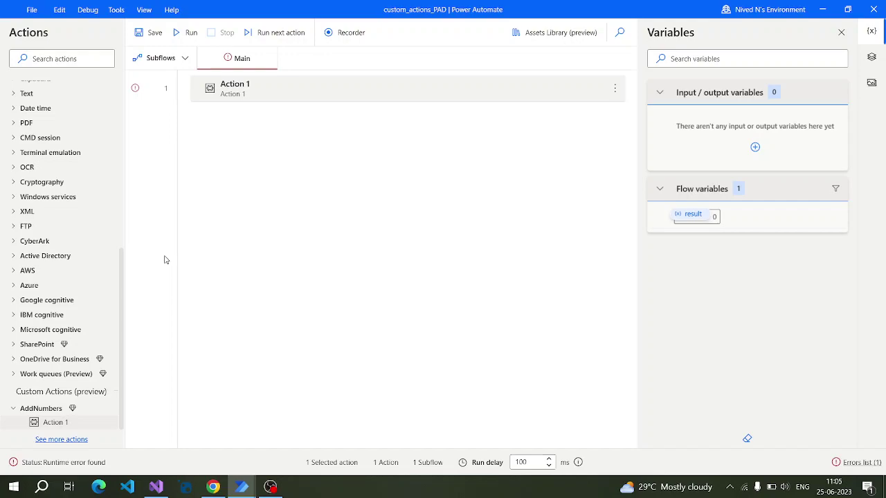
Go back to the Create custom actions article in Chrome and scroll its Custom actions contents.
{"action": "left_click", "coordinate": [221, 487]}
{"action": "left_click", "coordinate": [73, 10]}
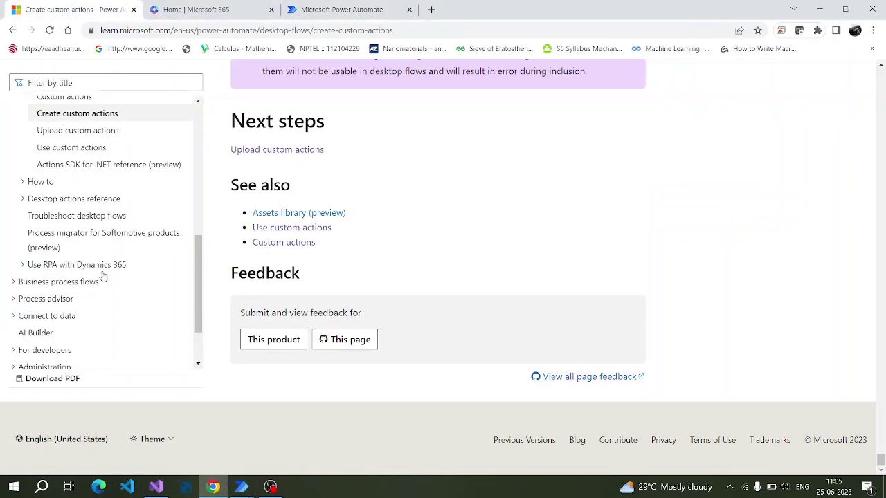
{"action": "scroll", "coordinate": [103, 277], "scroll_direction": "up", "scroll_amount": 2}
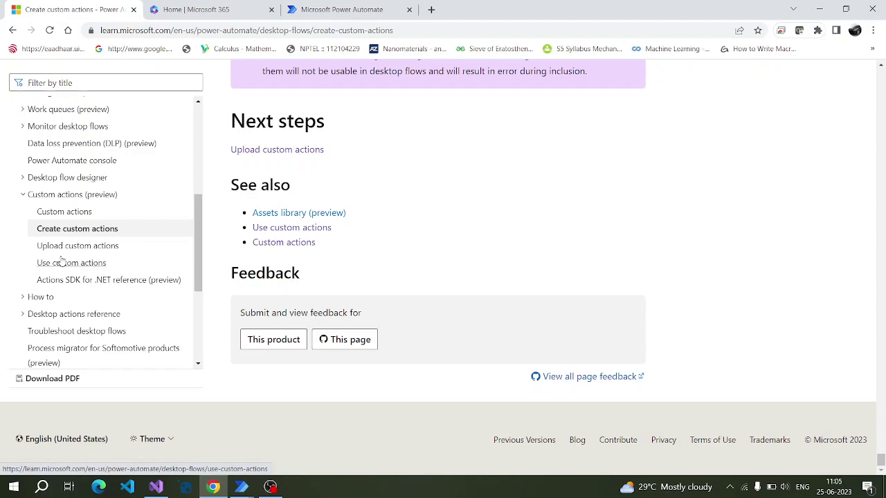
{"action": "left_click", "coordinate": [241, 487]}
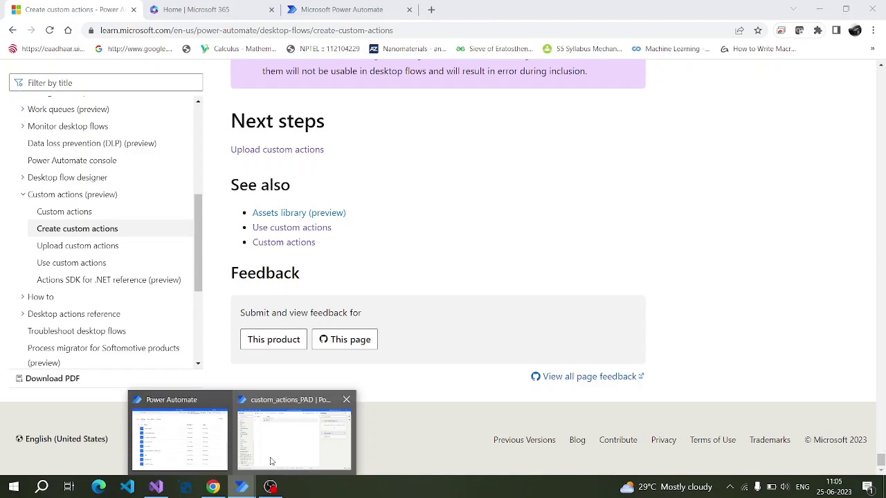
Bring the custom_actions_PAD flow designer, showing Action 1 in Main, back to the front.
{"action": "left_click", "coordinate": [290, 440]}
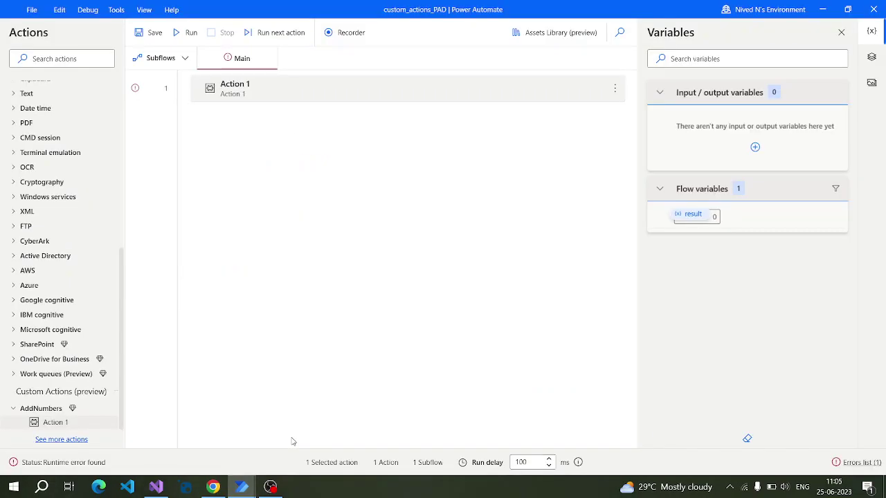